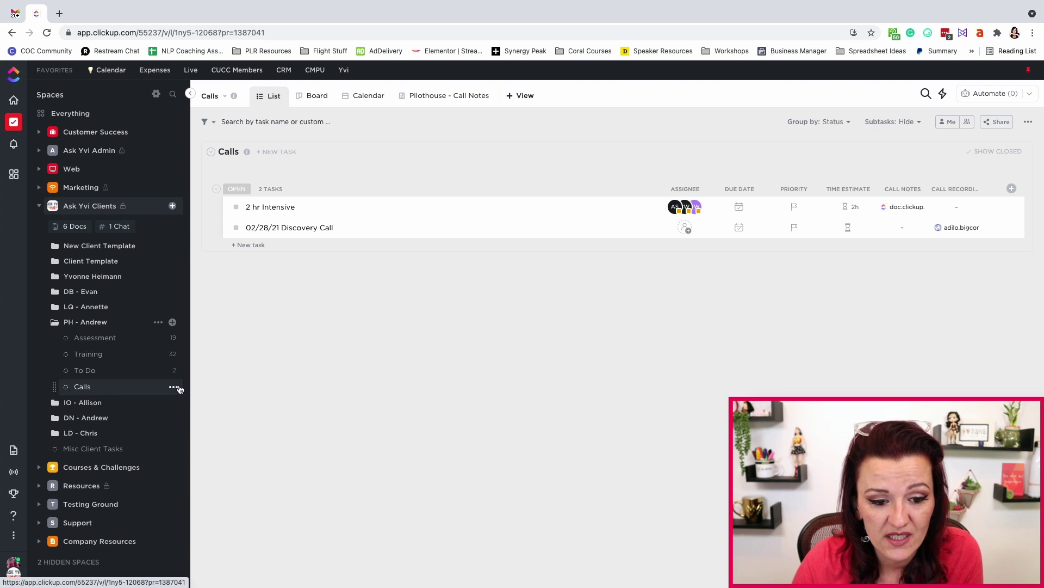
# Step: Copy the email address for creating tasks by email in the Calls list of the PH client folder
pyautogui.click(175, 387)
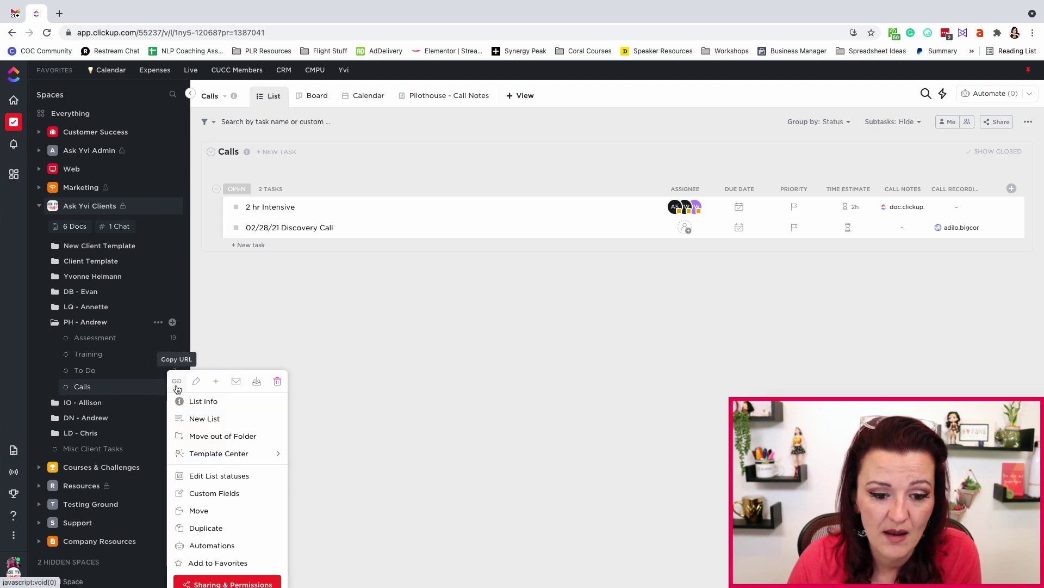
pyautogui.click(236, 382)
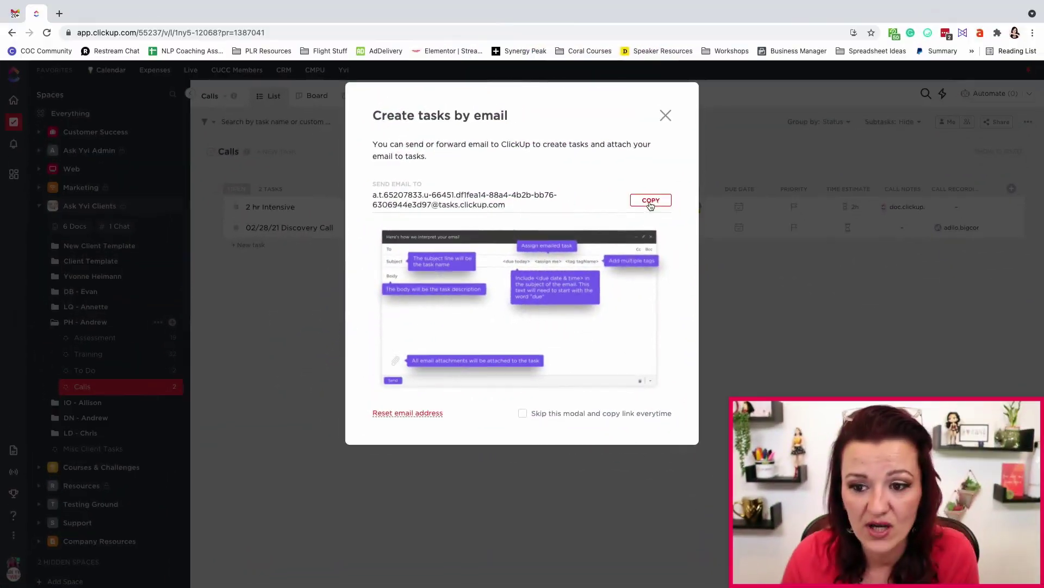
pyautogui.click(651, 202)
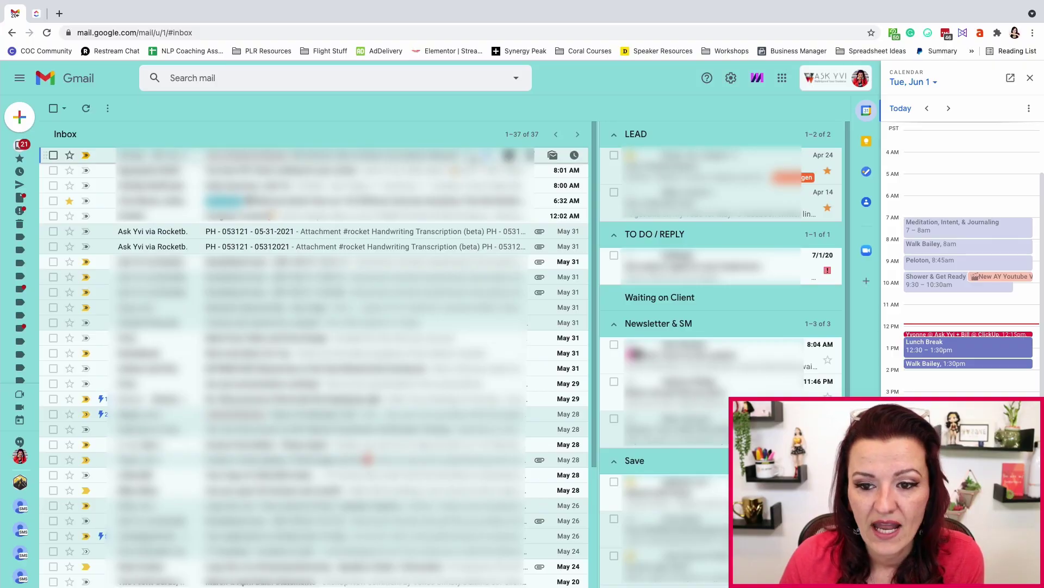
# Step: Switch to Gmail and start adding a new forwarding address in the mail forwarding settings
pyautogui.click(731, 78)
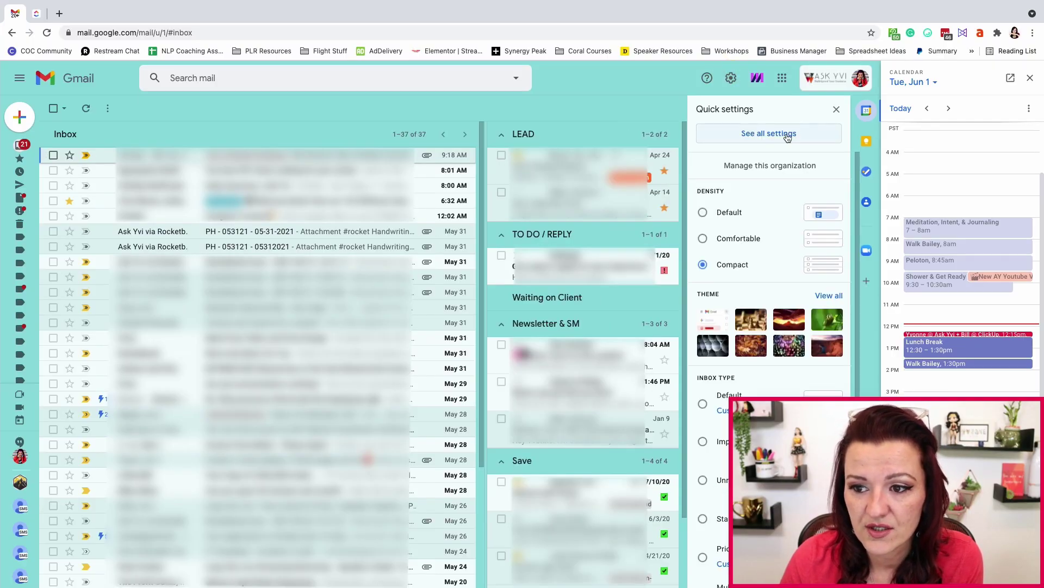
pyautogui.click(786, 135)
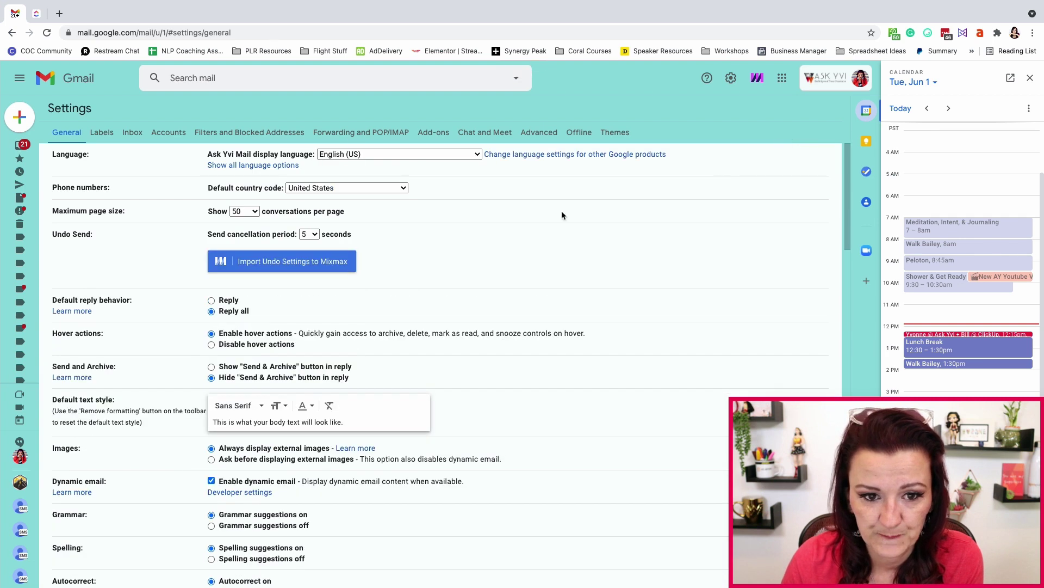
pyautogui.click(353, 136)
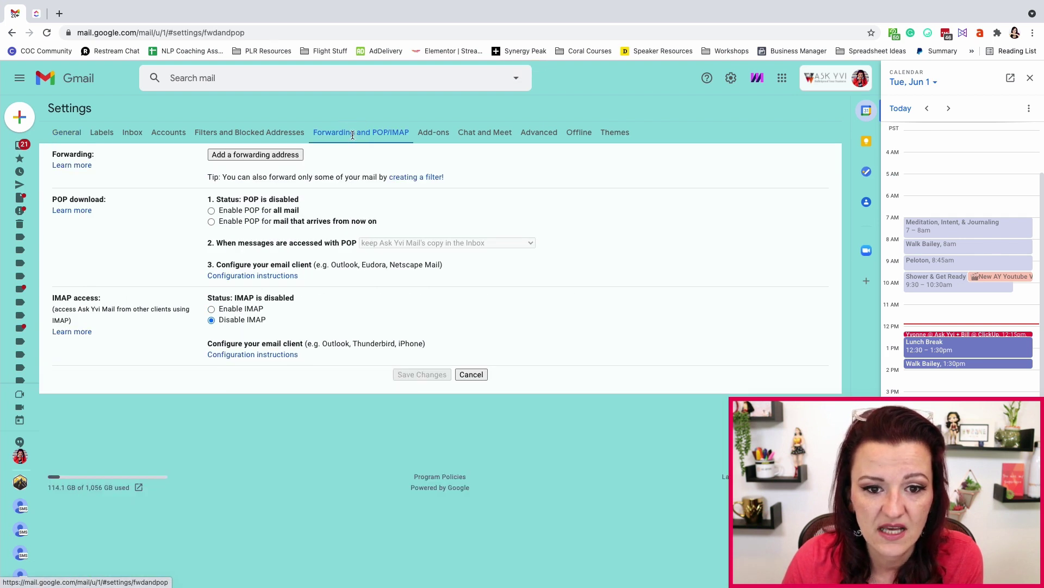
pyautogui.click(274, 156)
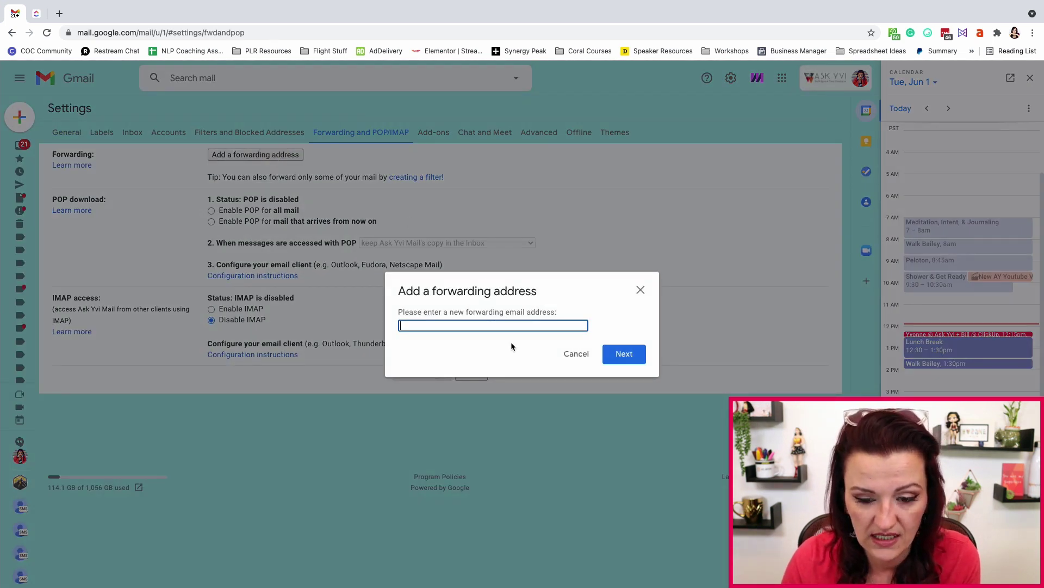
# Step: Enter the copied Calls list email as the forwarding address, removing the list name, quotes and angle brackets around it
pyautogui.press('super+v')
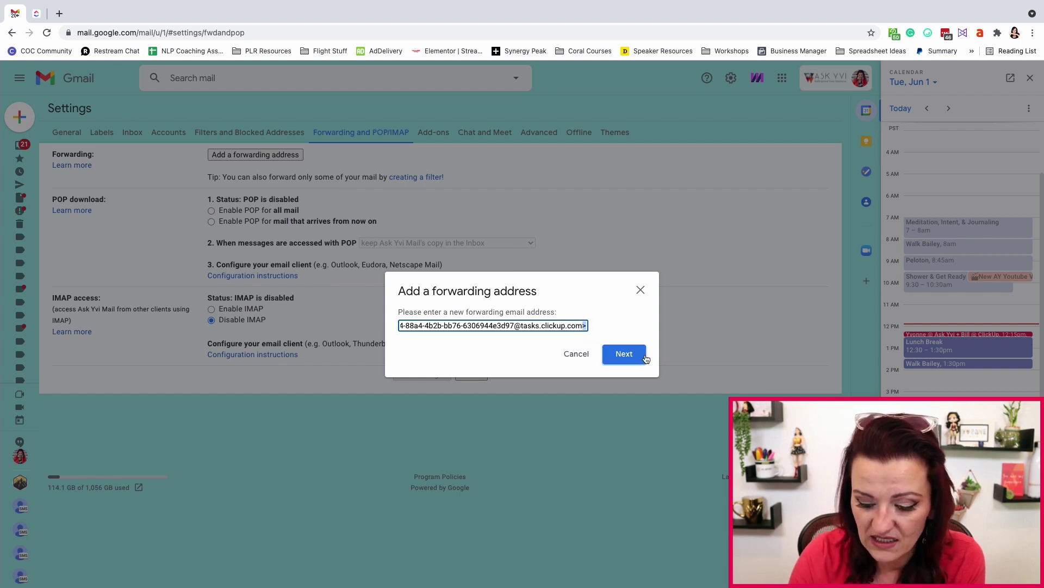
pyautogui.press('BackSpace')
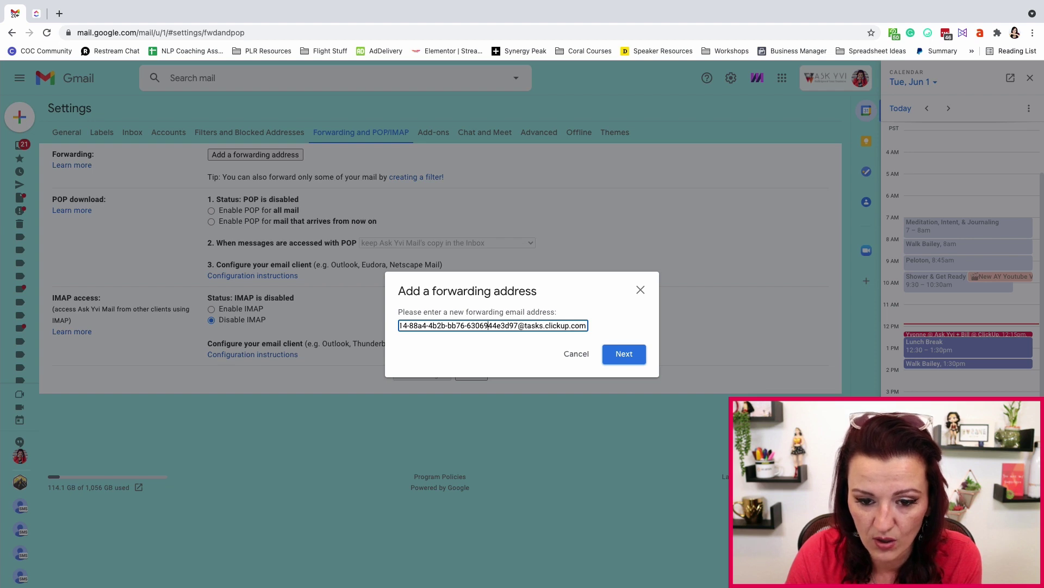
pyautogui.press('Left')
pyautogui.press('Left')
pyautogui.press('Left')
pyautogui.press('Left')
pyautogui.press('Left')
pyautogui.press('Left')
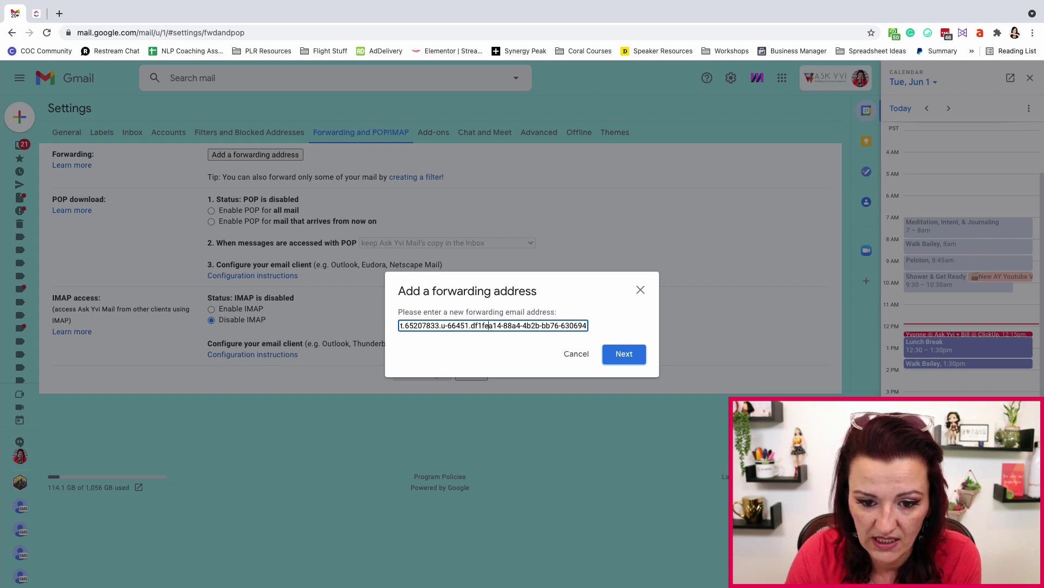
pyautogui.press('Left')
pyautogui.press('Left')
pyautogui.press('Left')
pyautogui.press('Left')
pyautogui.press('Left')
pyautogui.press('Left')
pyautogui.press('Left')
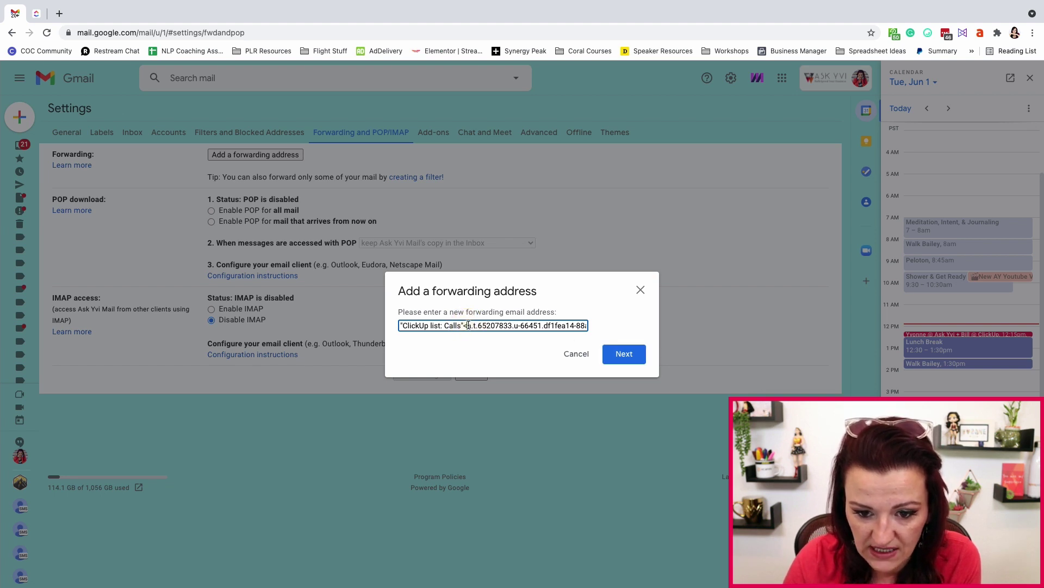
pyautogui.moveTo(468, 325); pyautogui.dragTo(408, 333)
pyautogui.press('BackSpace')
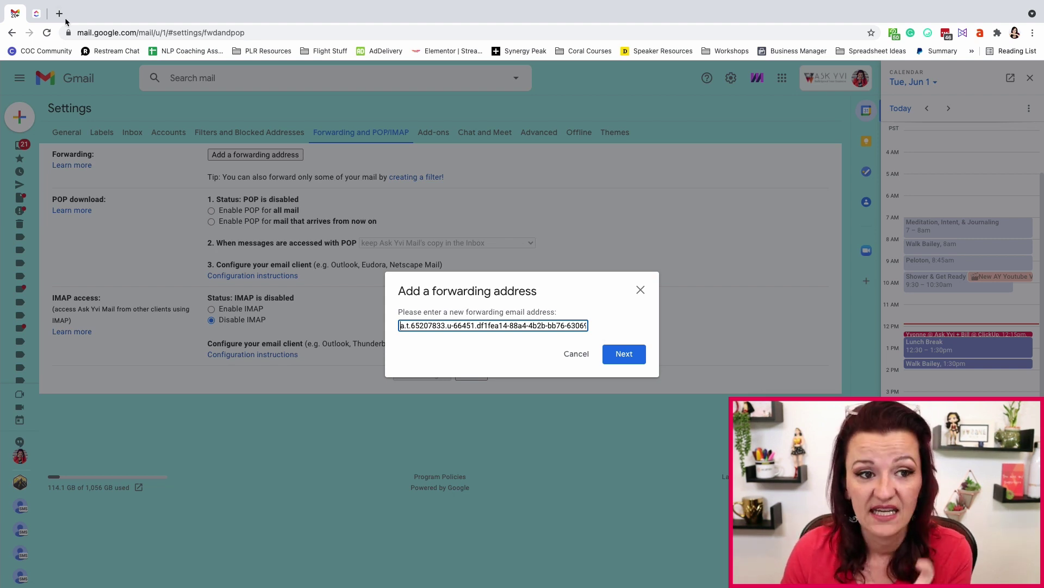
# Step: Check the forwarding address against the Calls list email in ClickUp, then submit it in Gmail and confirm the forwarding request
pyautogui.click(36, 13)
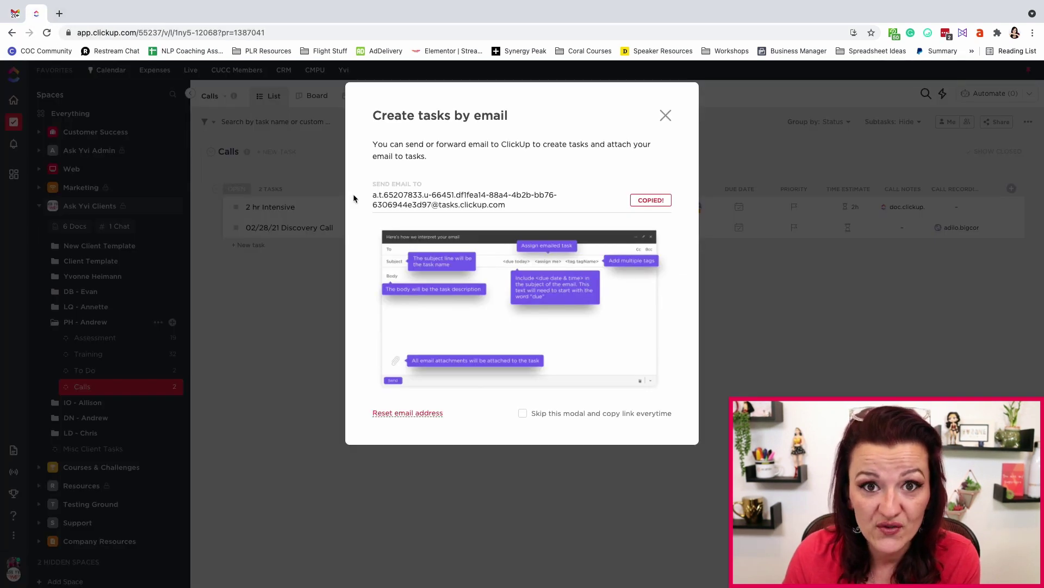
pyautogui.tripleClick(370, 194)
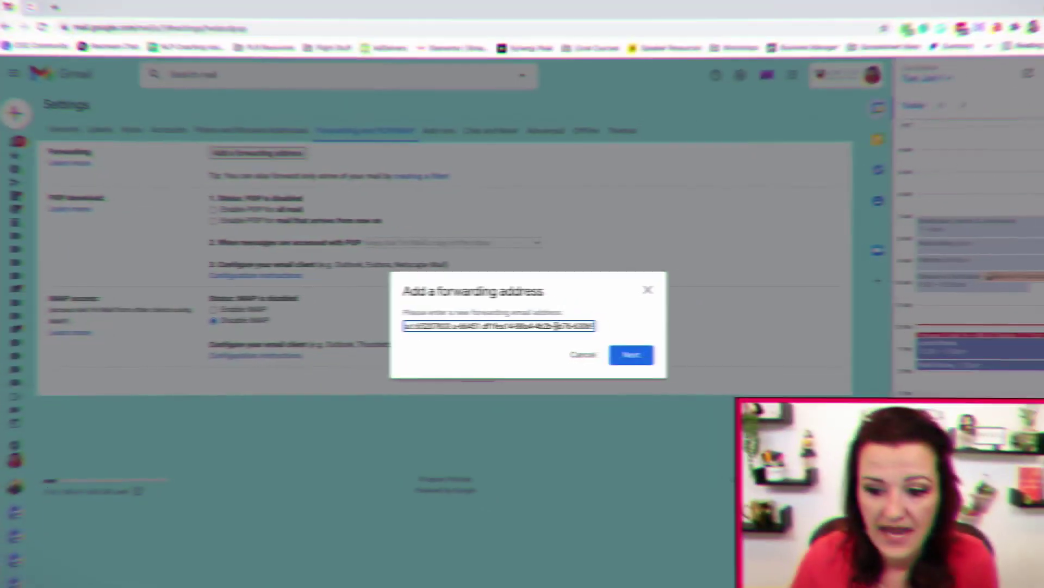
pyautogui.click(628, 358)
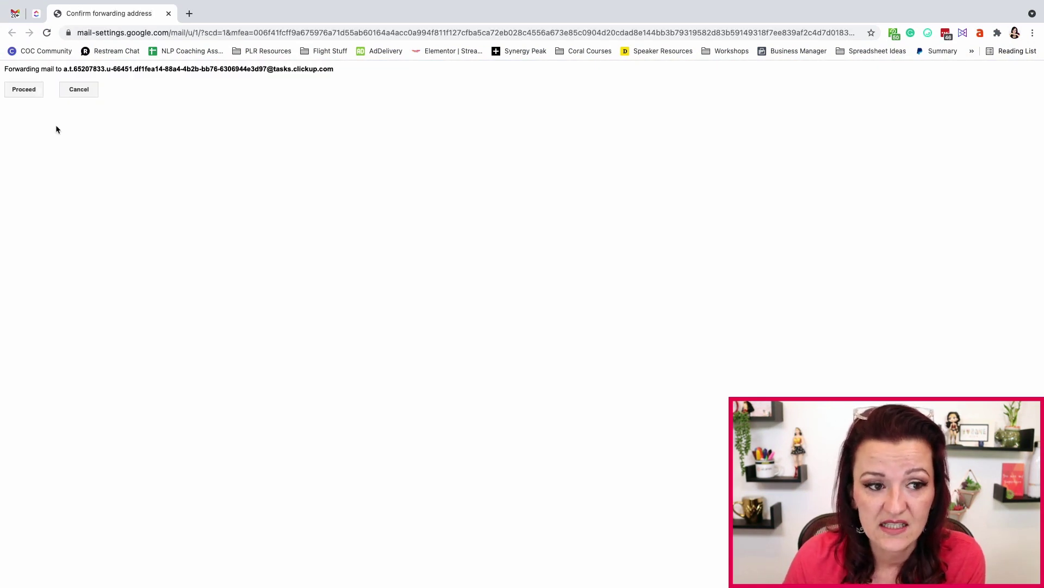
pyautogui.click(29, 89)
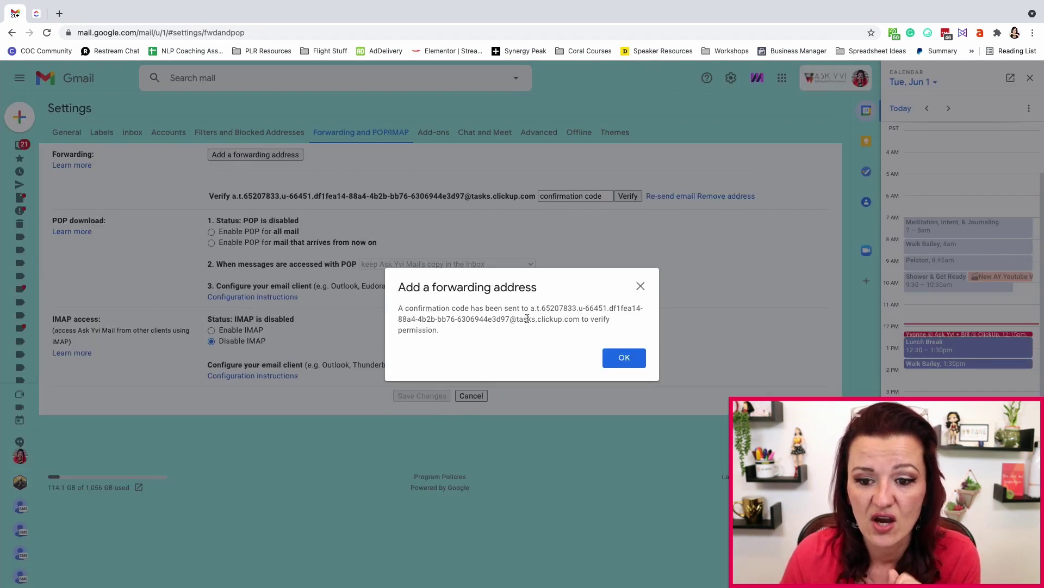
pyautogui.click(625, 358)
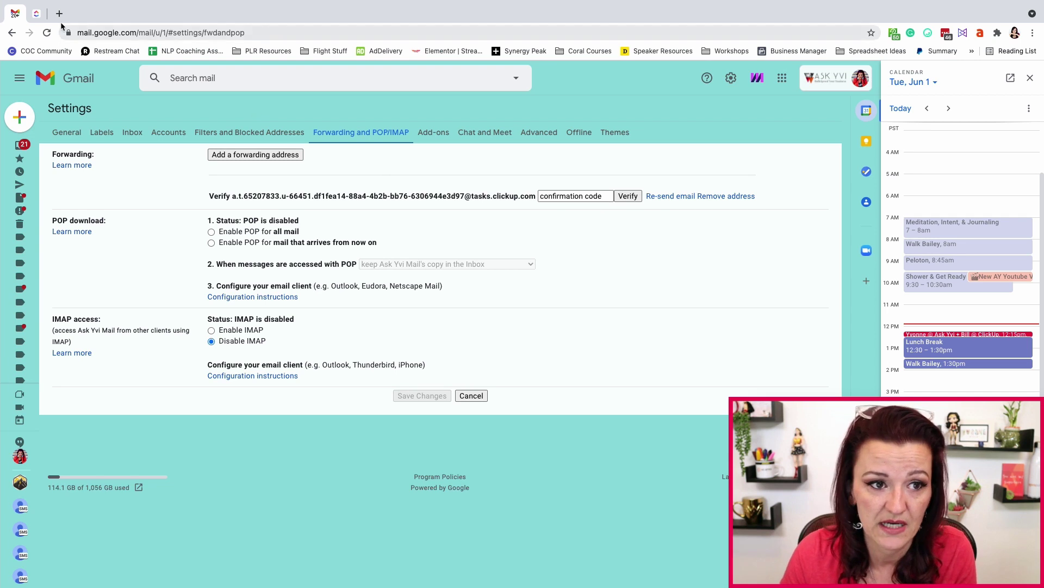
# Step: Switch to ClickUp, reload the Calls list and open the forwarding confirmation task
pyautogui.click(37, 13)
pyautogui.click(284, 304)
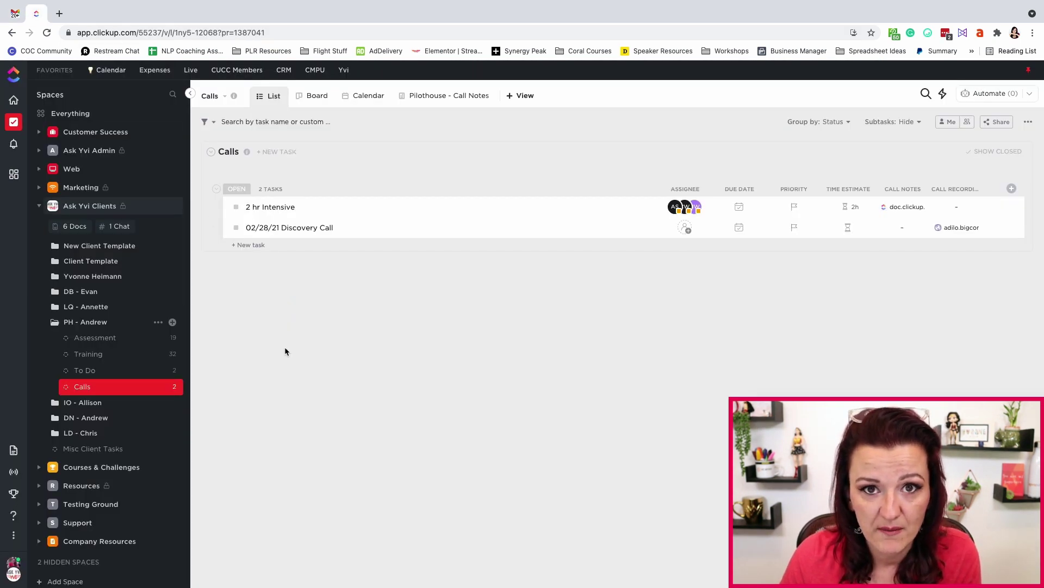
pyautogui.click(47, 32)
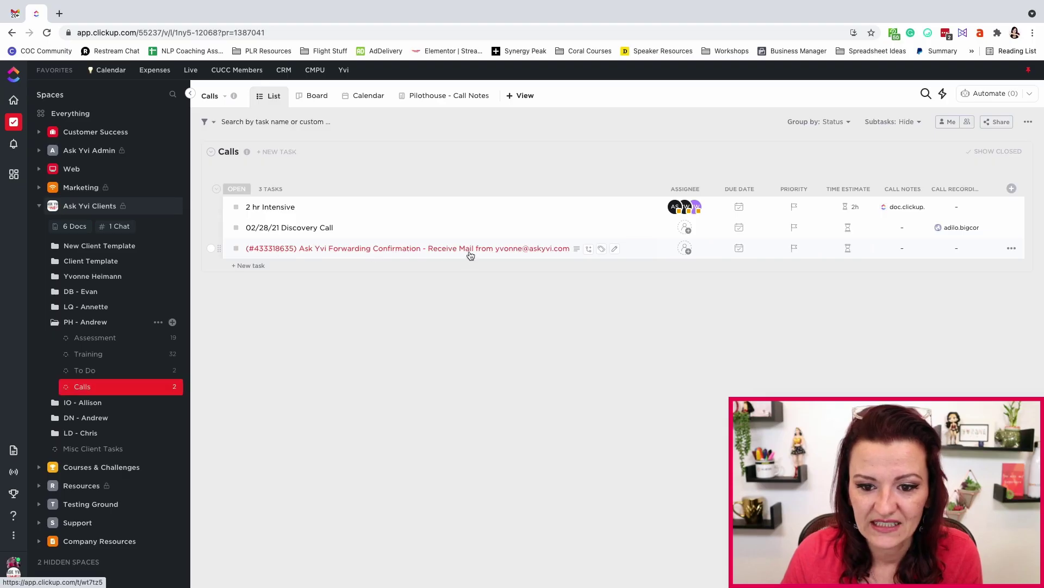
pyautogui.click(470, 250)
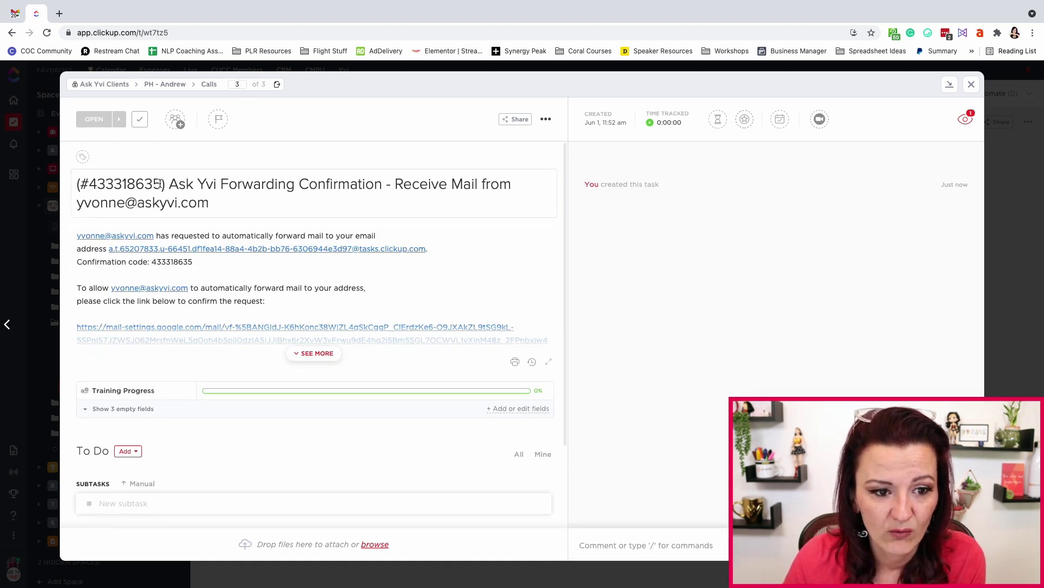
# Step: Copy the confirmation code from the task title and use it to verify the forwarding address in Gmail
pyautogui.moveTo(162, 184); pyautogui.dragTo(90, 181)
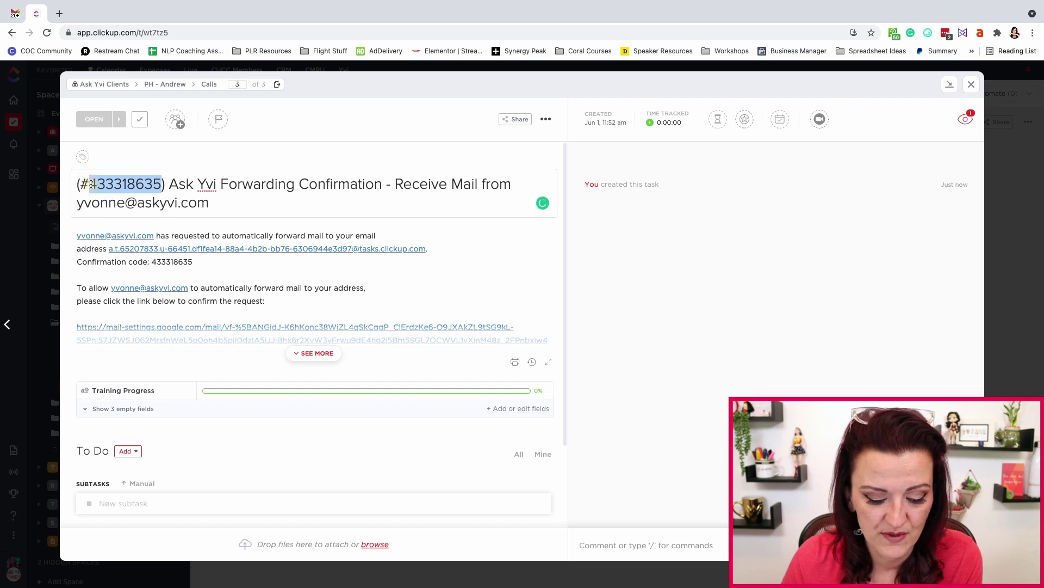
pyautogui.hotkey('ctrl', 'shift', 'Tab')
pyautogui.click(582, 195)
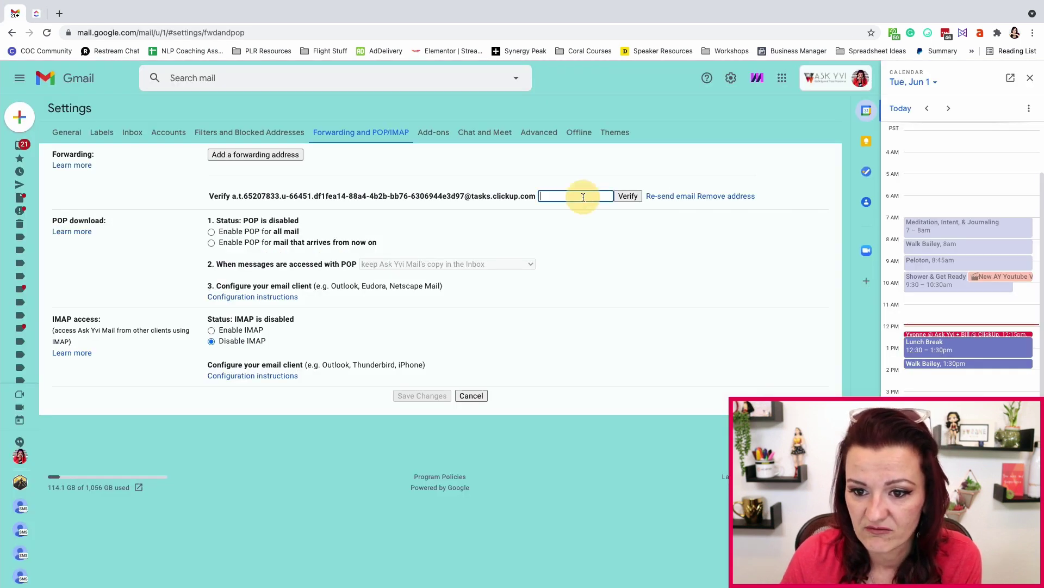
pyautogui.hotkey('ctrl', 'v')
pyautogui.click(628, 197)
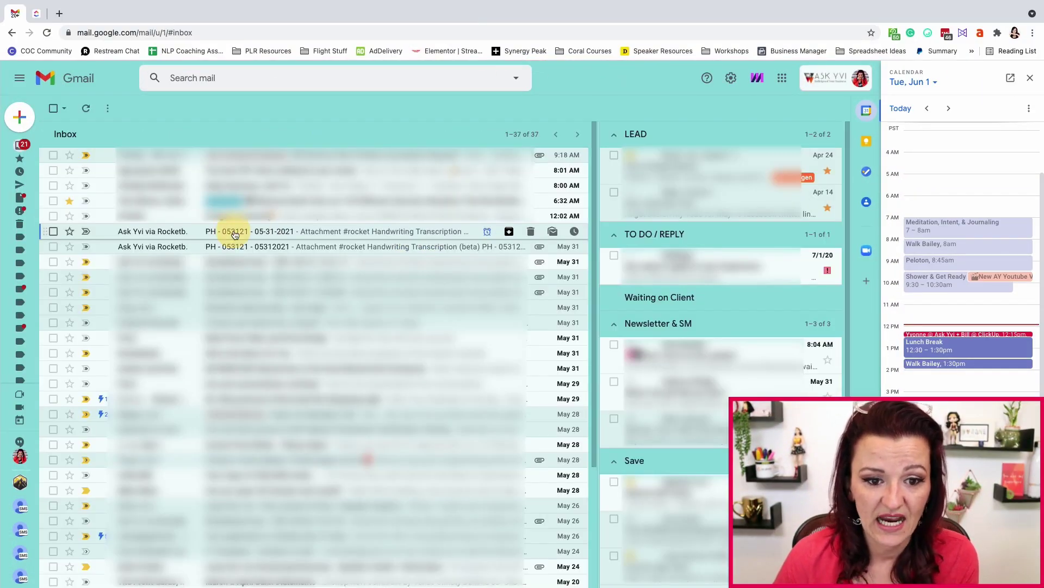
# Step: Open the Rocketbook email "PH - 053121 - 05-31-2021" and start a filter for messages like it
pyautogui.click(235, 233)
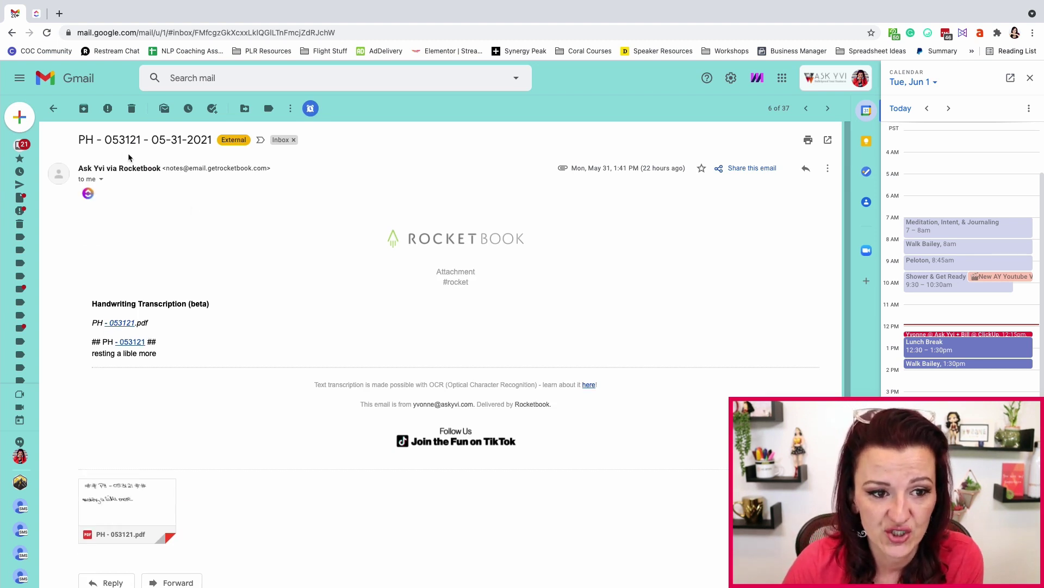
pyautogui.moveTo(78, 140); pyautogui.dragTo(102, 140)
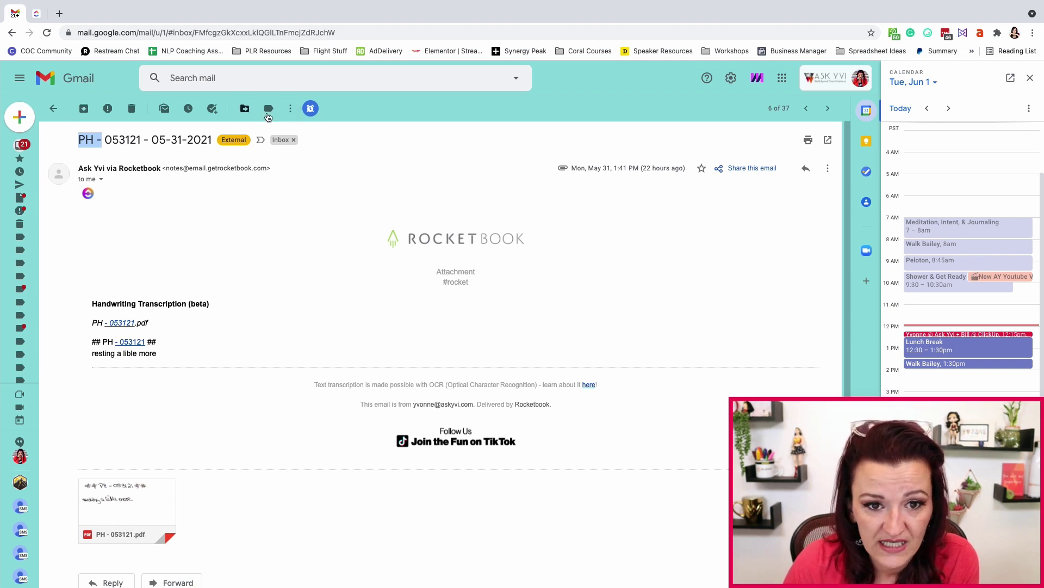
pyautogui.click(291, 110)
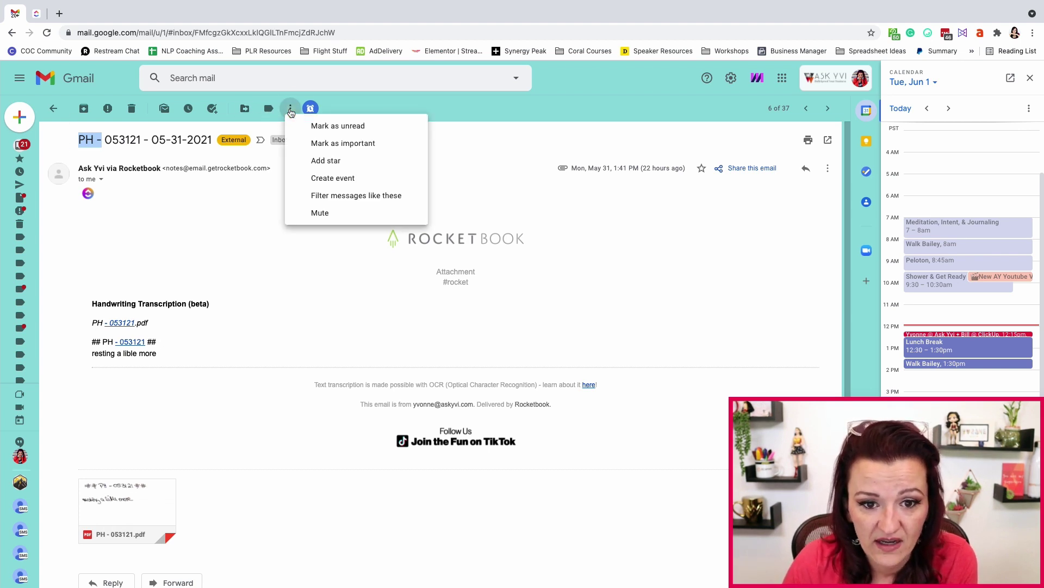
pyautogui.click(325, 197)
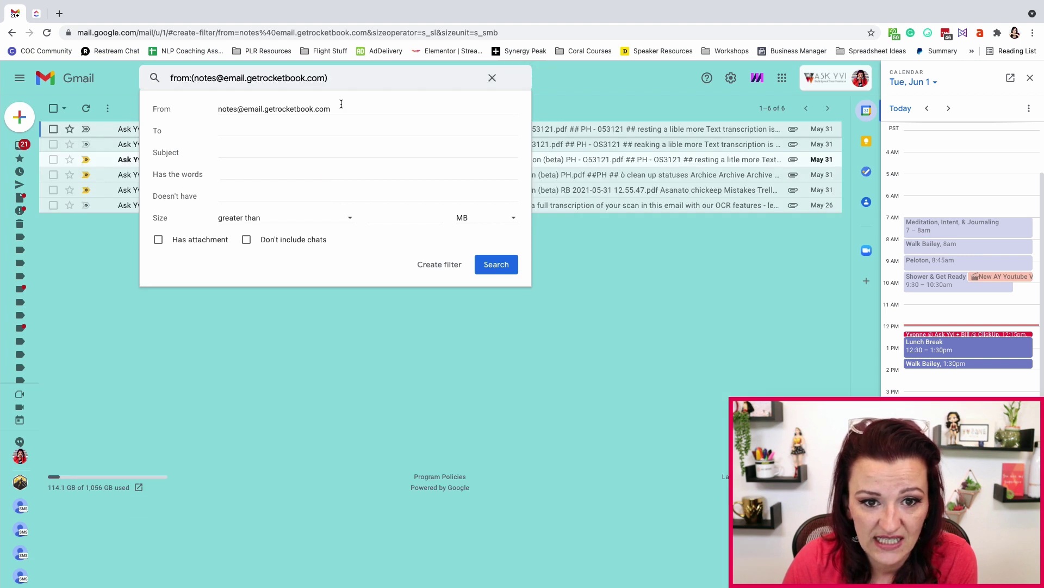
# Step: Set the filter's subject criterion to "PH -", keep the Rocketbook sender, and continue to the filter actions
pyautogui.moveTo(339, 110); pyautogui.dragTo(205, 107)
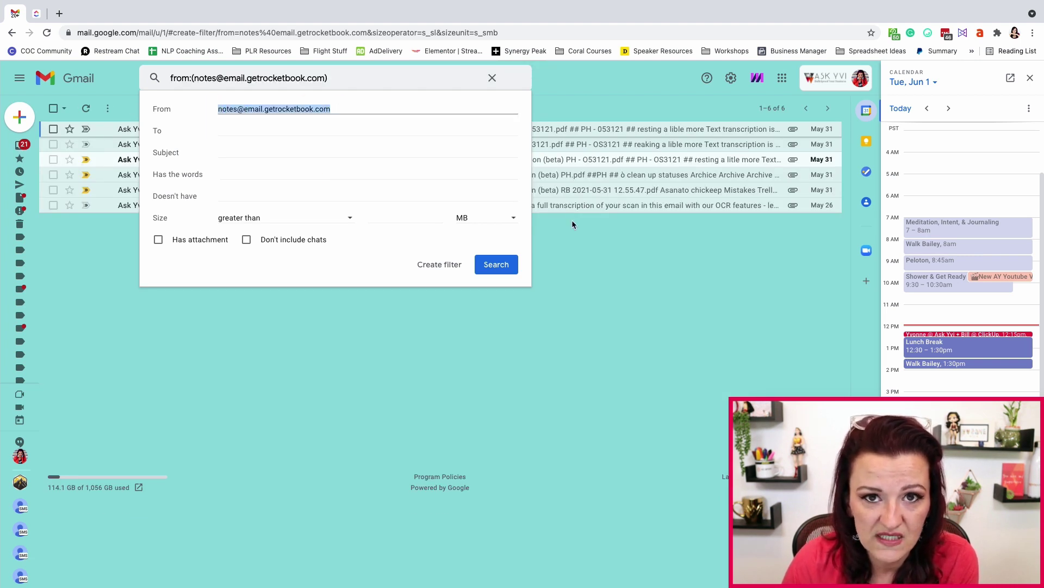
pyautogui.click(234, 153)
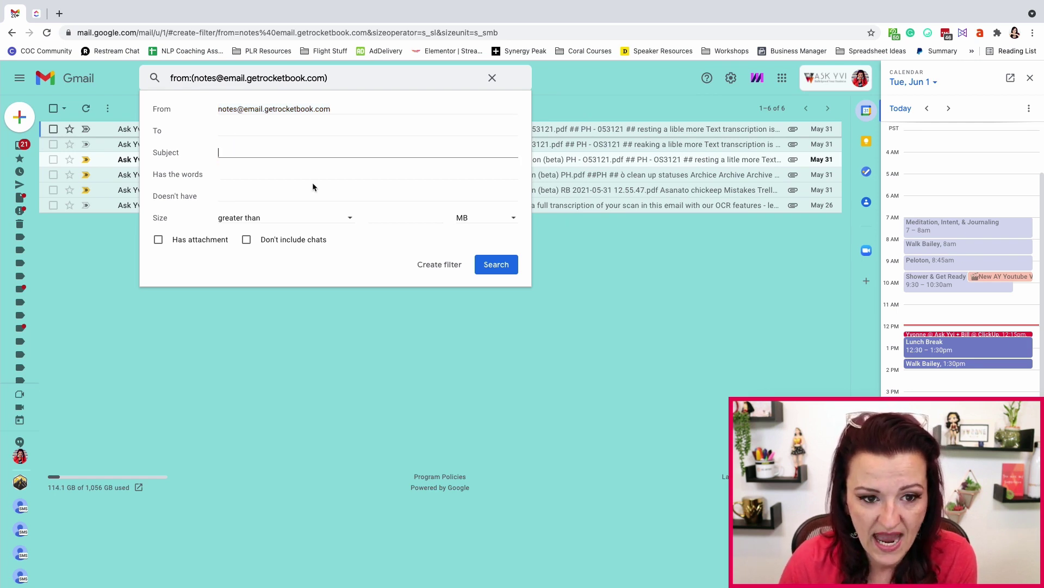
pyautogui.write('PH -')
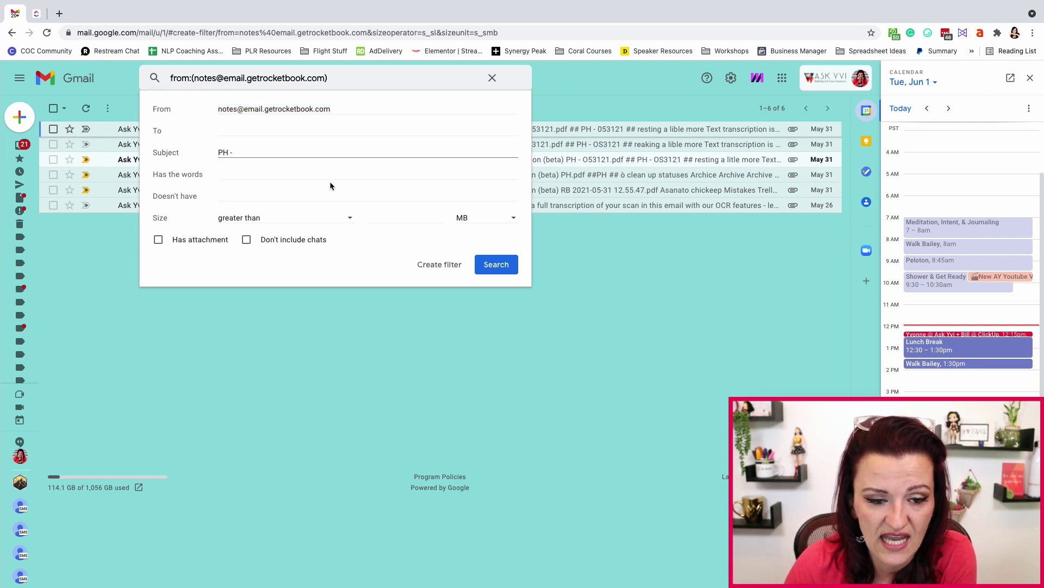
pyautogui.click(307, 175)
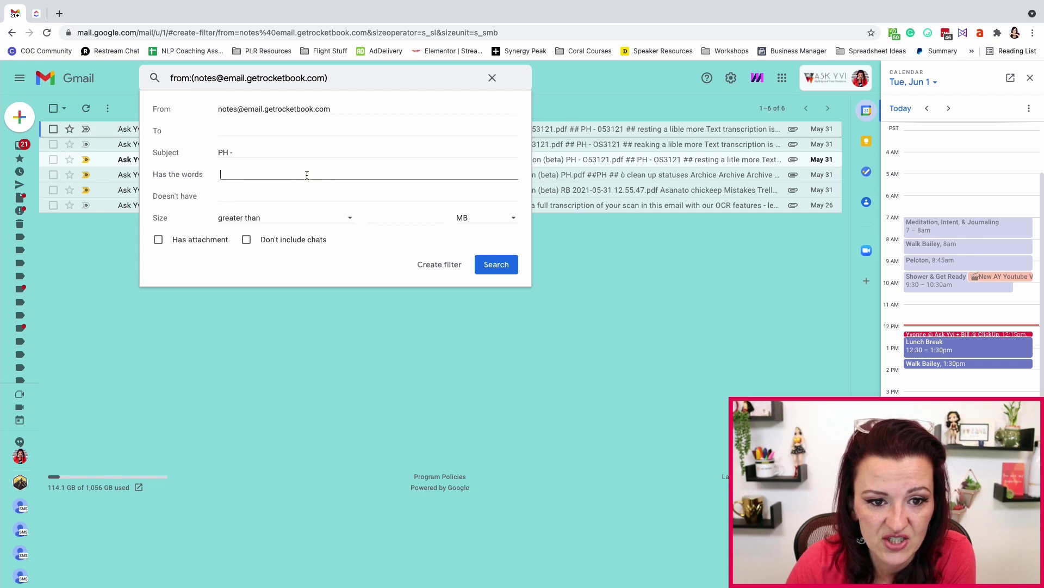
pyautogui.click(432, 265)
pyautogui.click(614, 362)
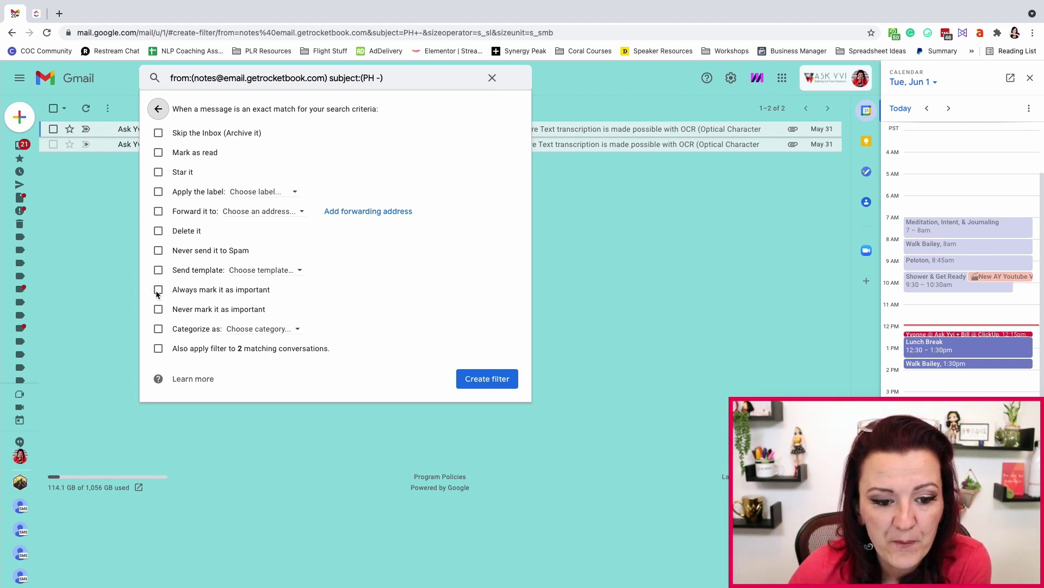
# Step: Set the filter to forward messages to the ClickUp list address and also apply to matching conversations
pyautogui.click(158, 349)
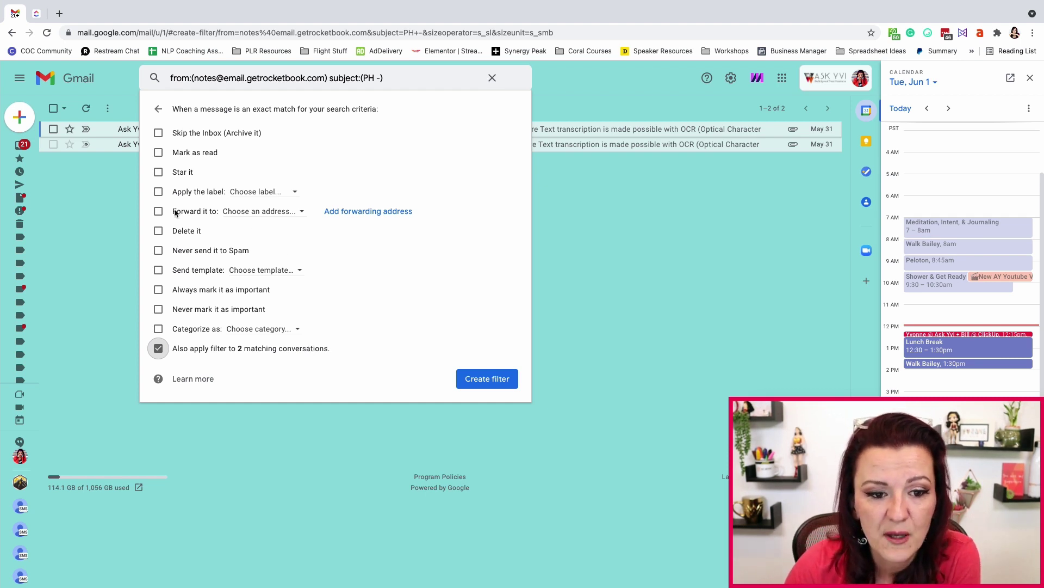
pyautogui.click(159, 211)
pyautogui.click(300, 216)
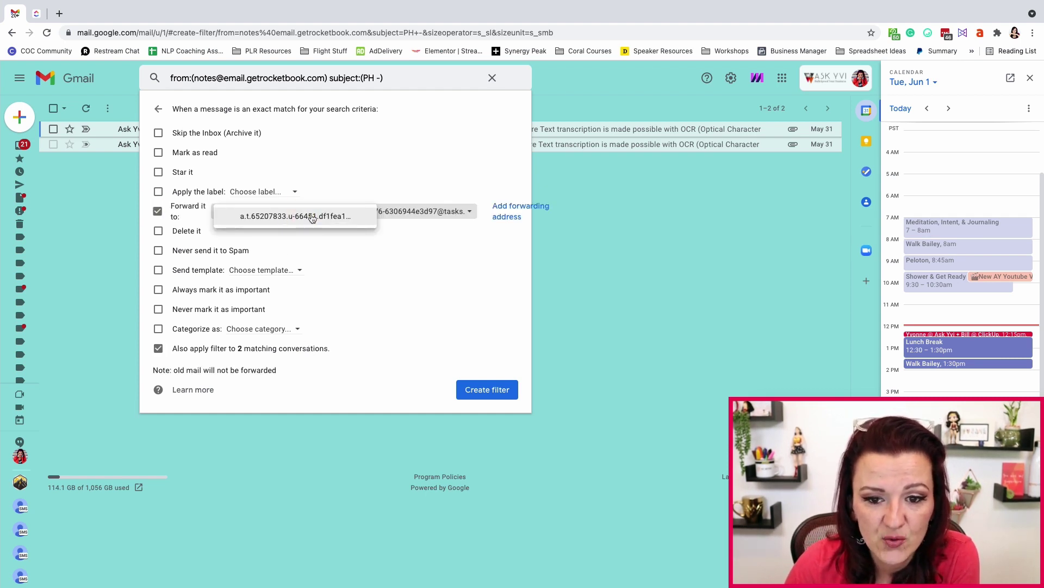
pyautogui.click(303, 216)
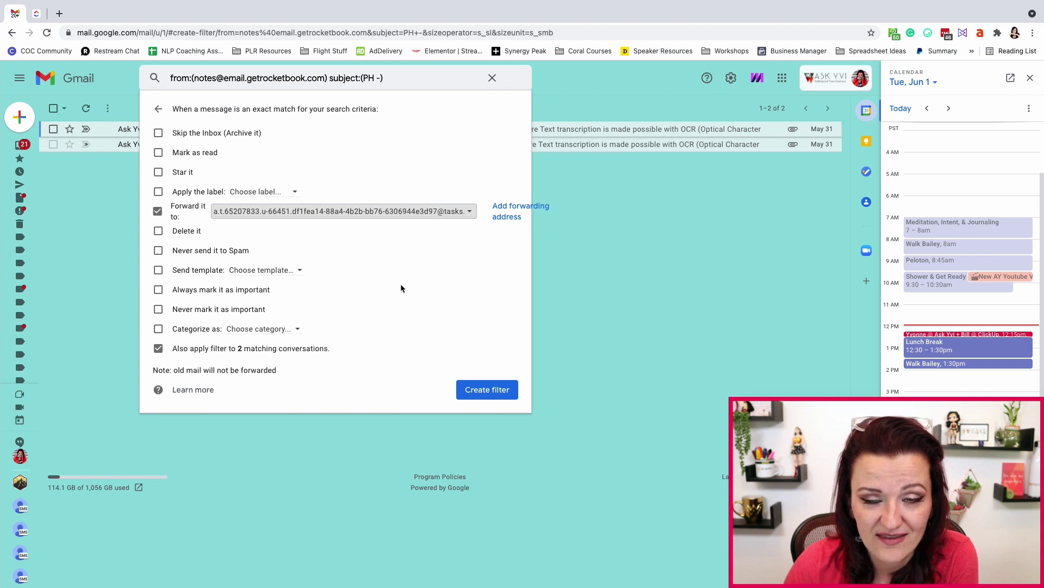
# Step: Create the Gmail filter, and switch to ClickUp to close the forwarding confirmation task and return to the Calls list
pyautogui.click(488, 390)
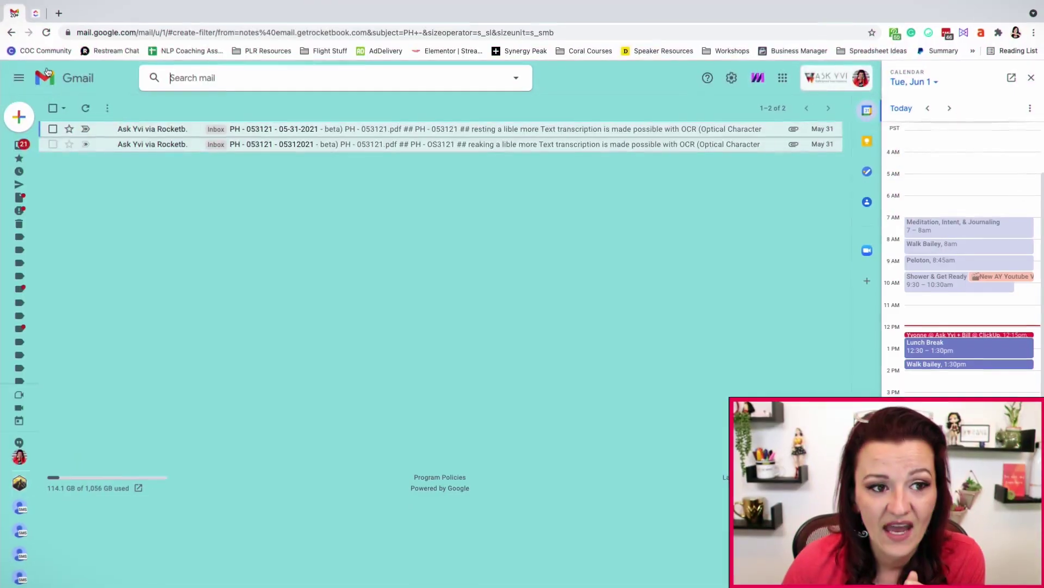
pyautogui.click(36, 13)
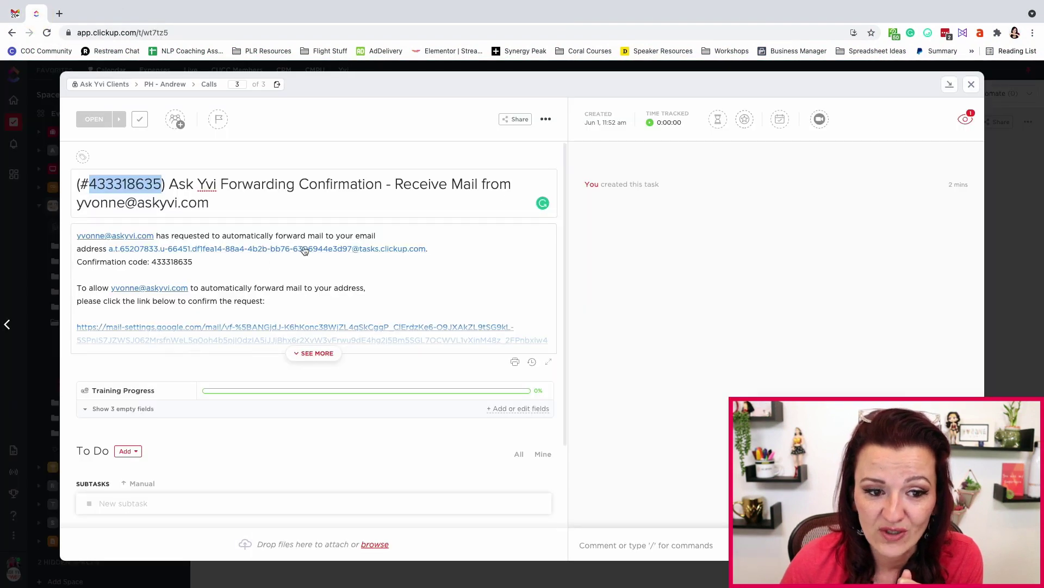
pyautogui.click(971, 84)
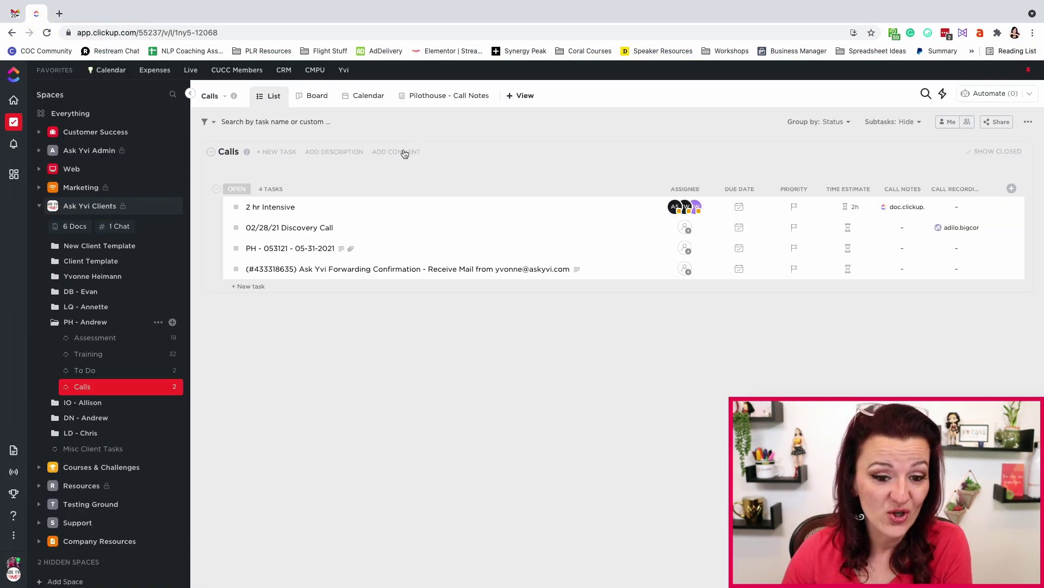
# Step: Open the task "PH - 053121 - 05-31-2021" and preview its attached "PH - 053121.pdf" to examine the handwritten note
pyautogui.click(285, 250)
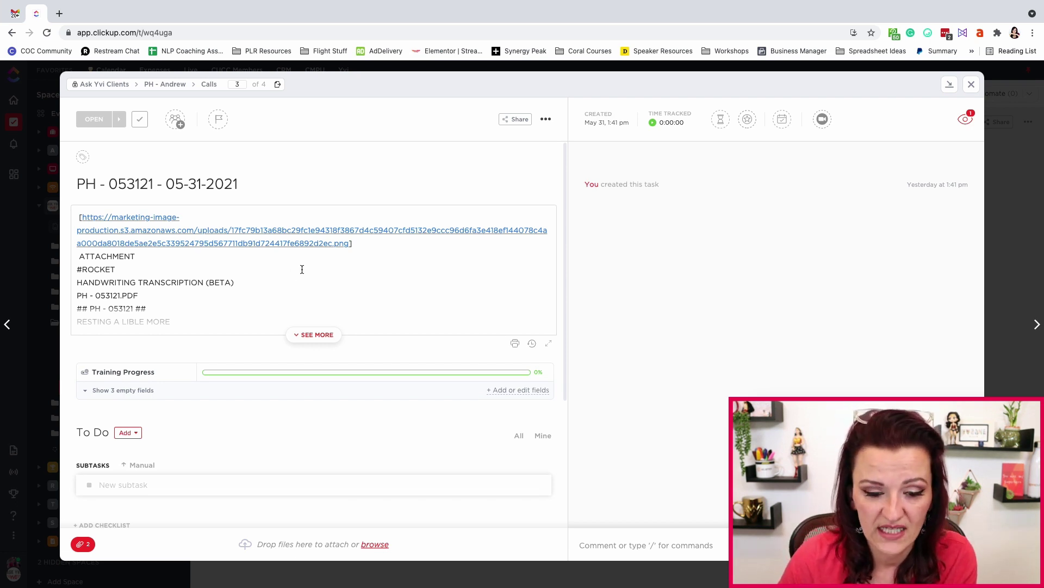
pyautogui.scroll(-5, 302, 269)
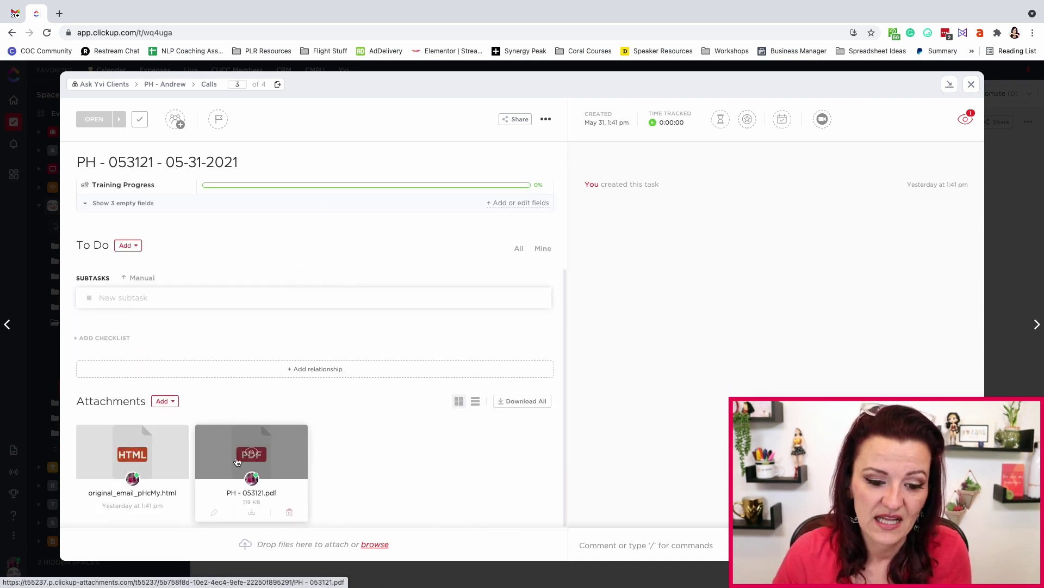
pyautogui.click(251, 462)
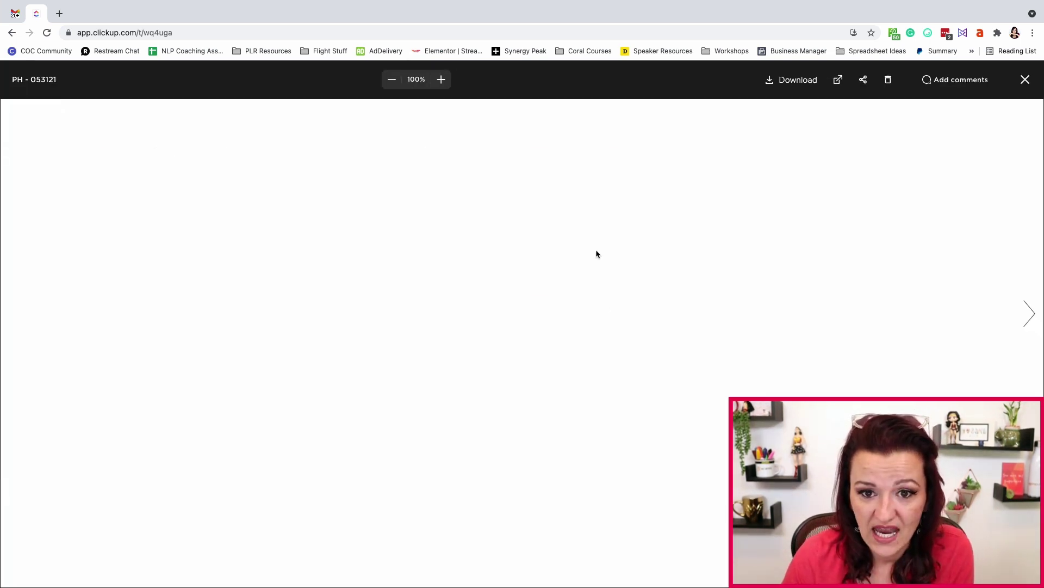
pyautogui.click(392, 81)
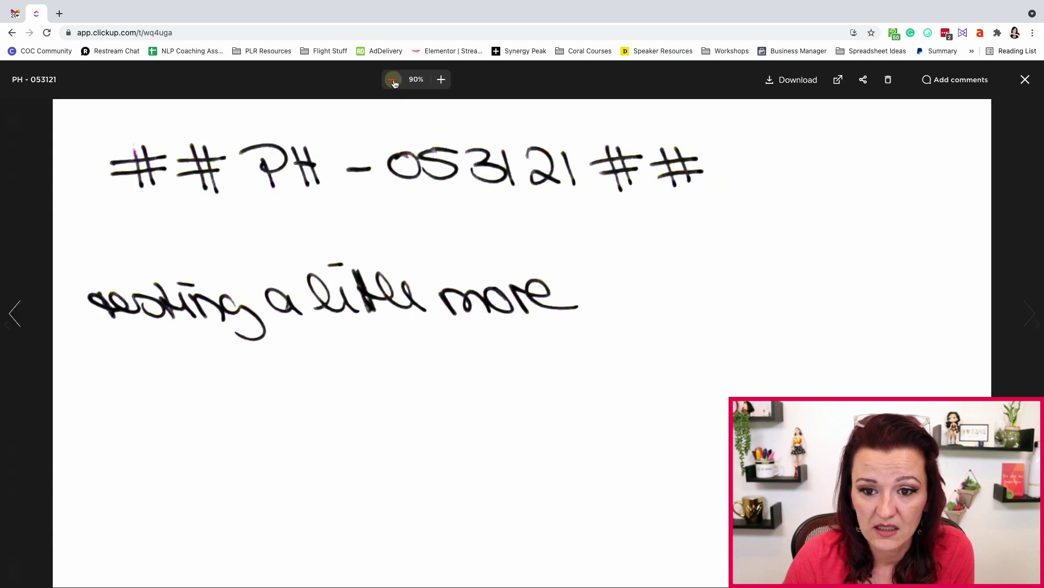
pyautogui.click(394, 82)
pyautogui.click(394, 81)
pyautogui.click(393, 81)
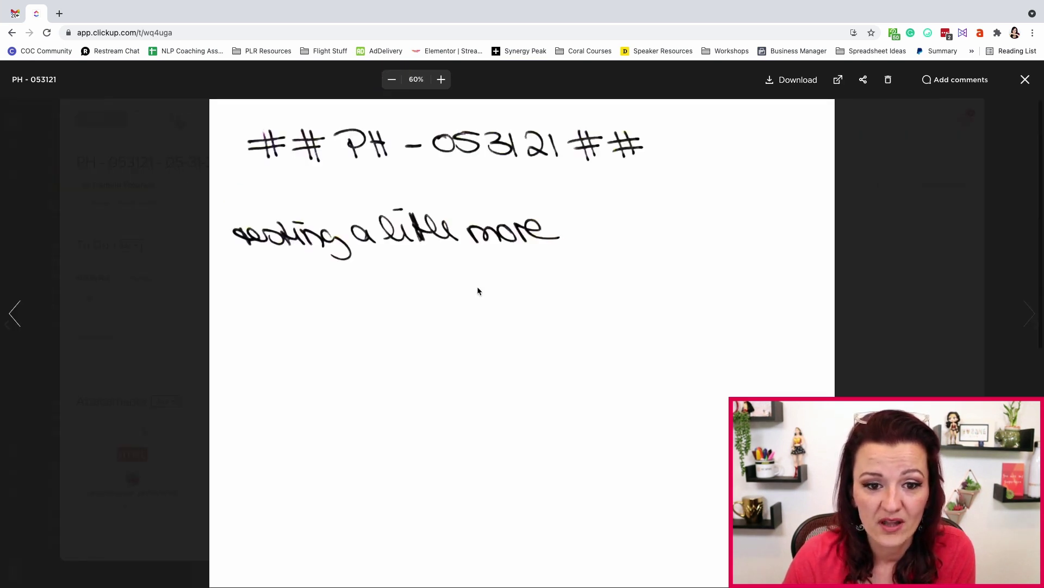